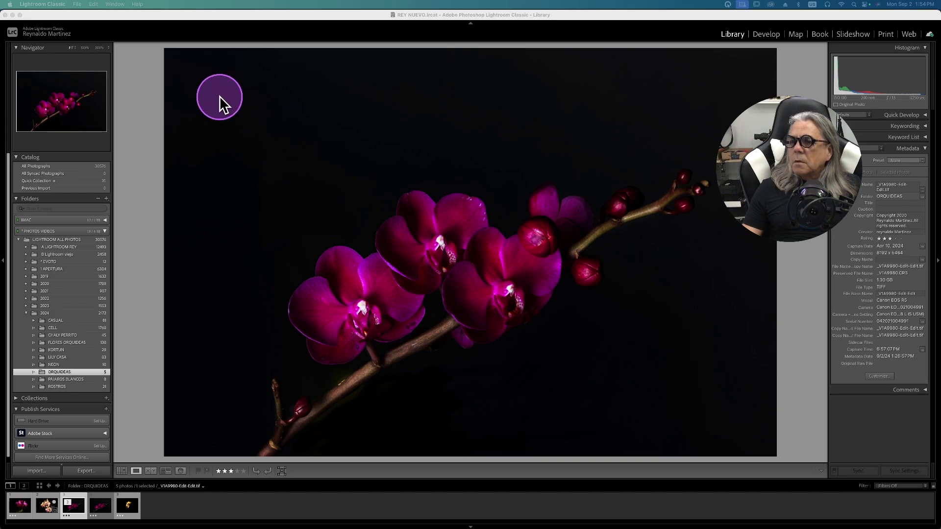
Step: Set Lightroom Classic's General-tab language preference to Español and close Preferences
left_click(37, 4)
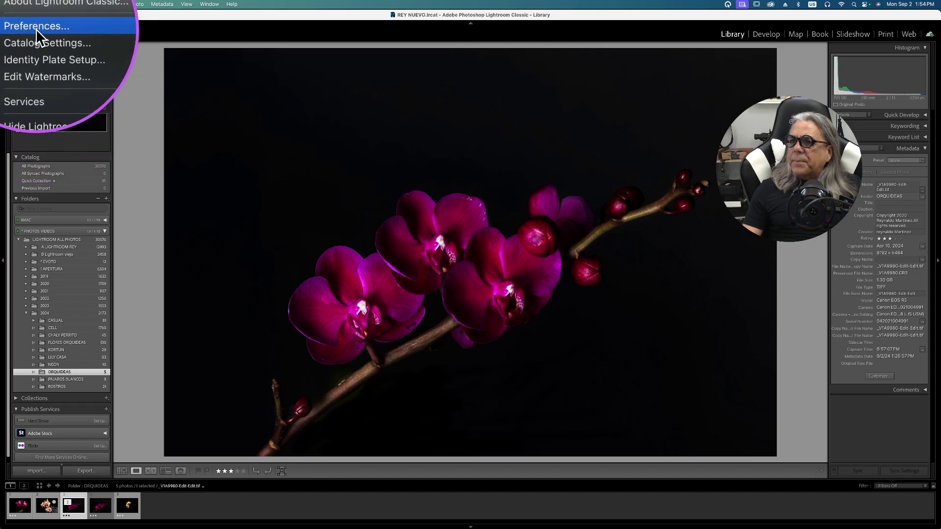
left_click(36, 29)
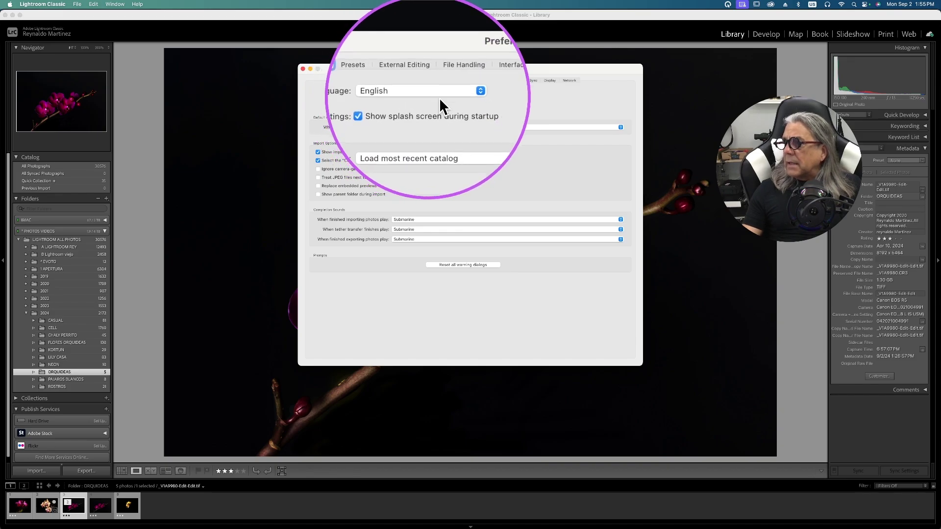
left_click(454, 94)
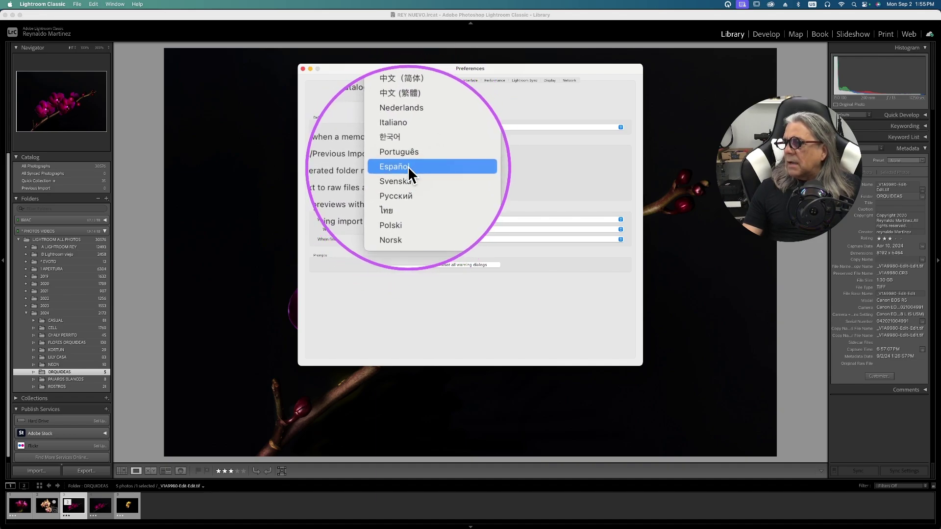
left_click(408, 166)
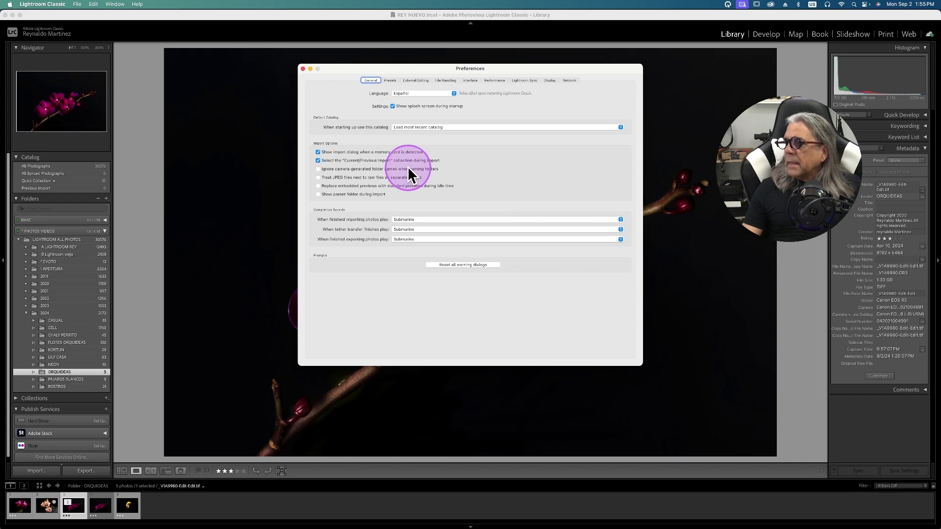
left_click(303, 69)
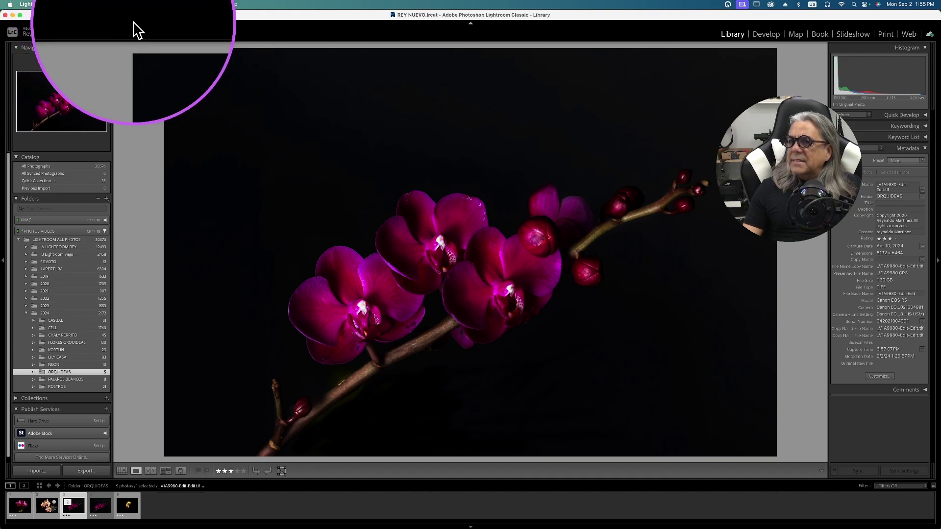
Step: Quit Lightroom Classic and confirm Yes so the Español language change applies
left_click(34, 4)
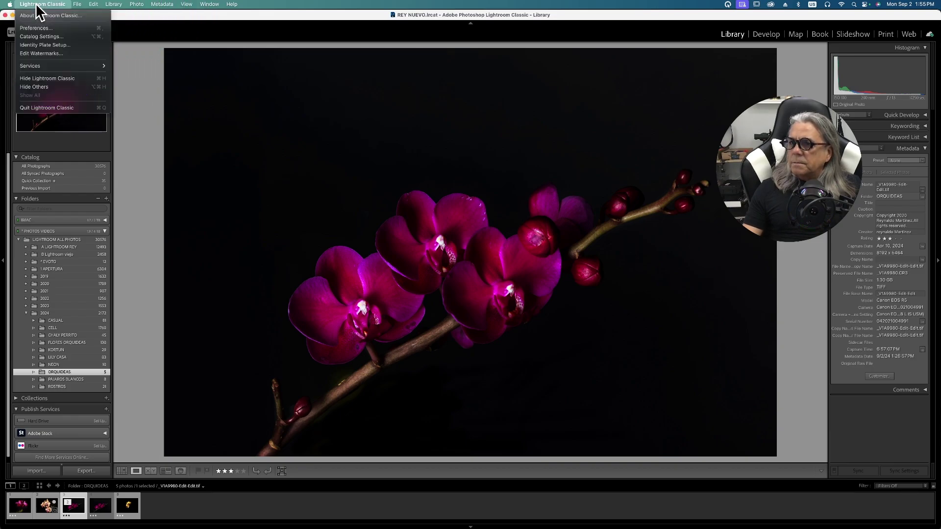
left_click(50, 112)
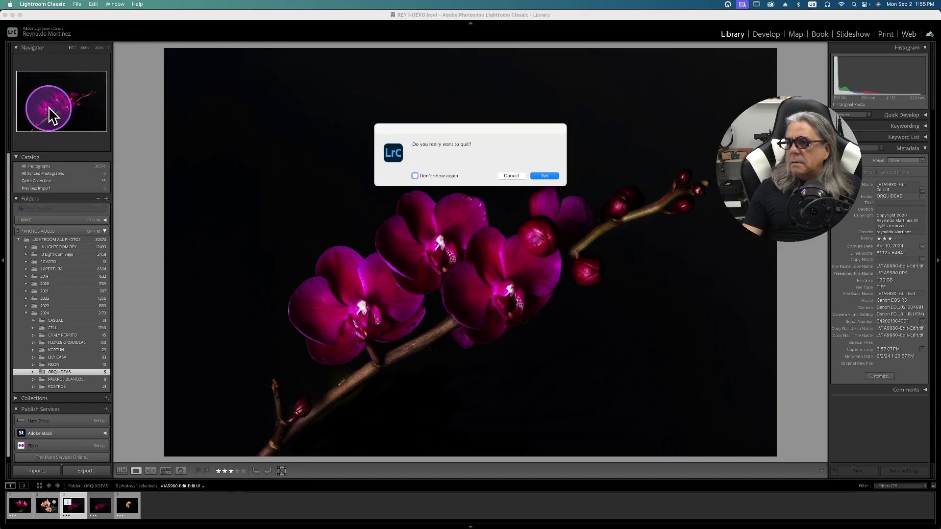
left_click(544, 172)
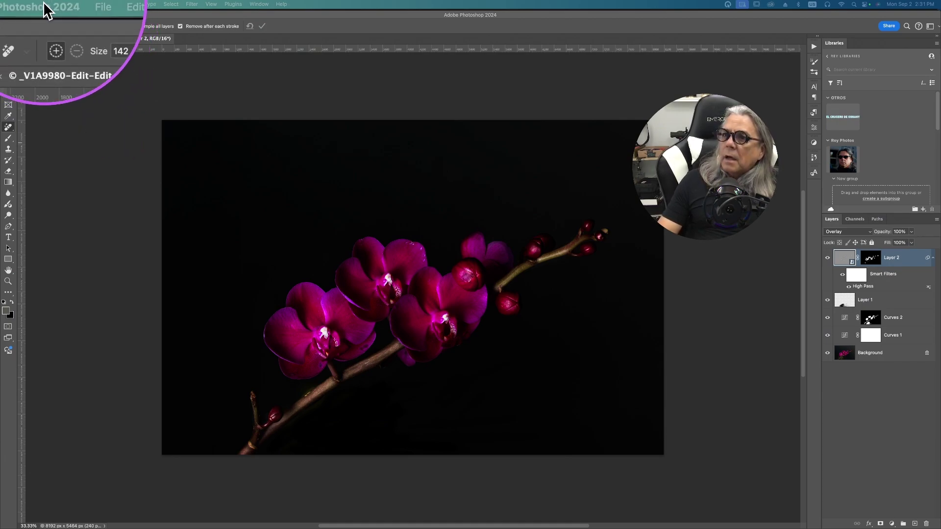
Step: Choose Español from the UI Language dropdown in Photoshop's Interface settings
left_click(28, 4)
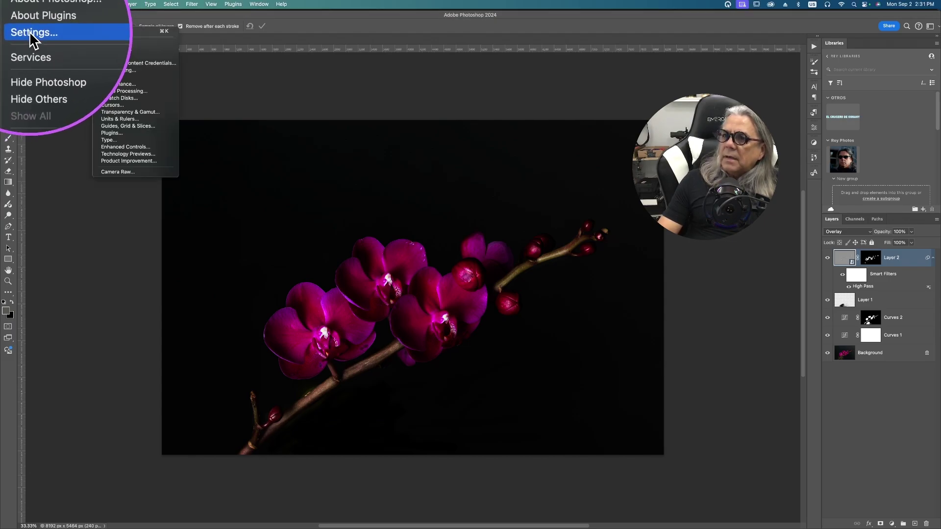
mouse_move(31, 32)
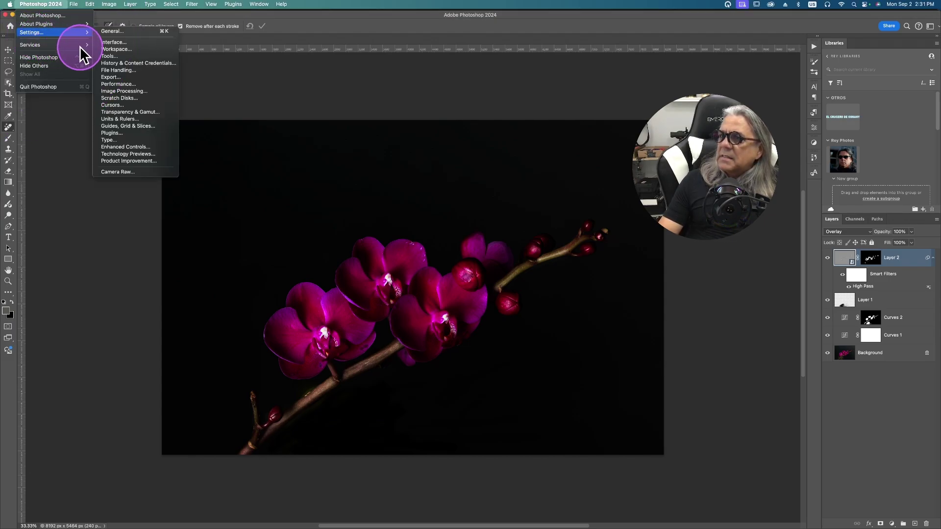
left_click(114, 42)
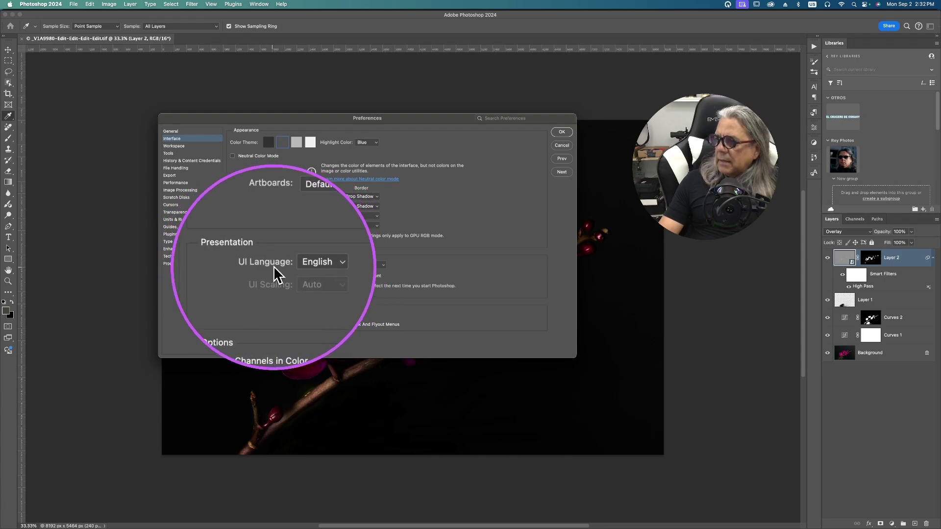
left_click(304, 267)
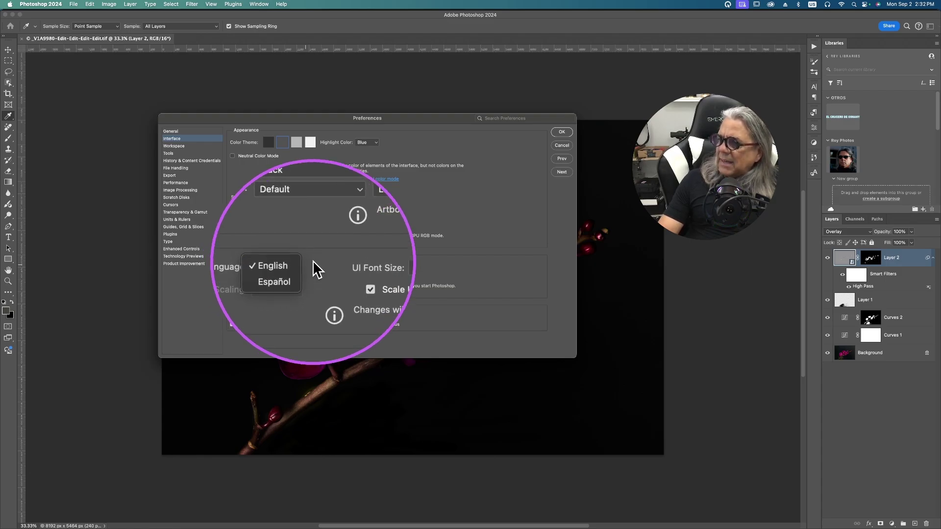
left_click(292, 263)
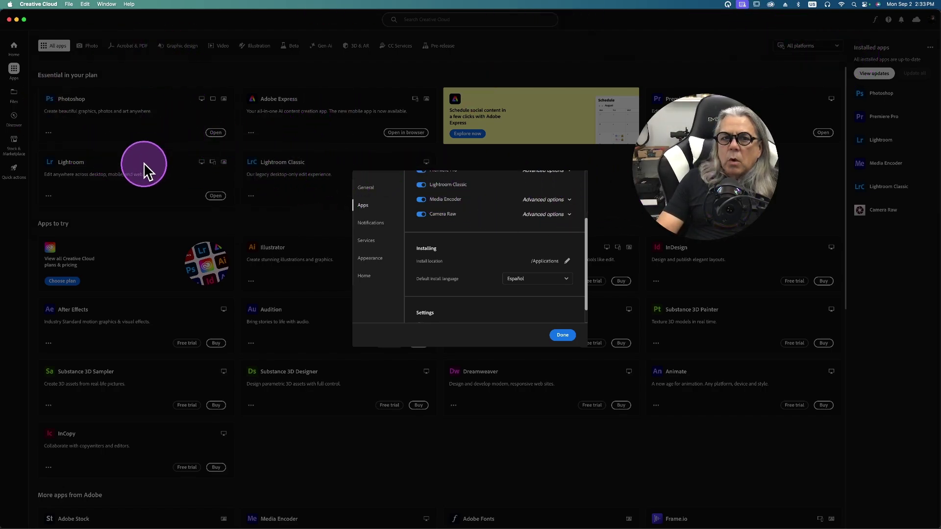
Step: In Creative Cloud Preferences > Apps, keep Español as default install language and click Done
left_click(564, 336)
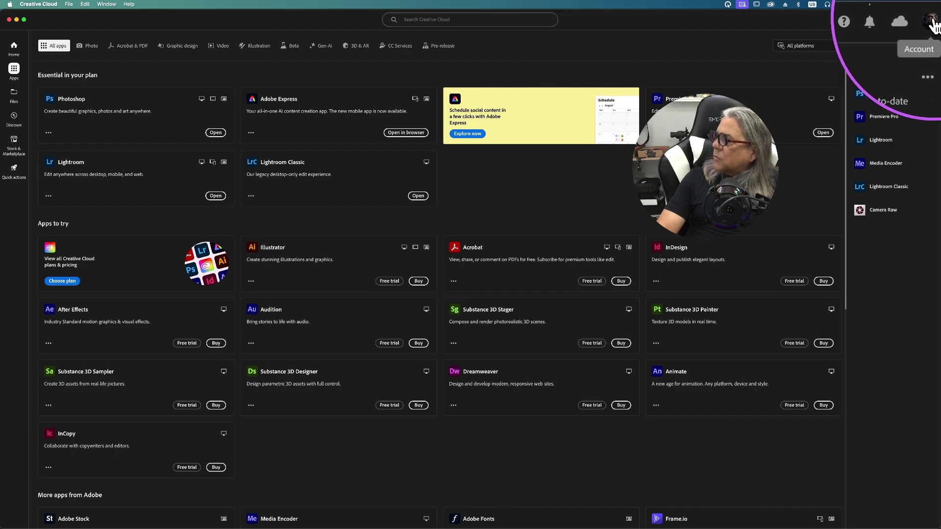
left_click(931, 23)
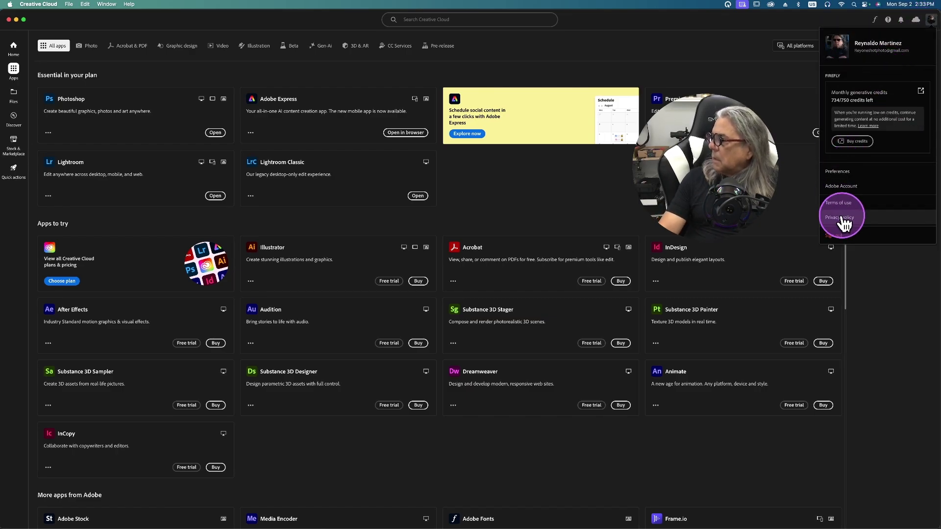
left_click(842, 177)
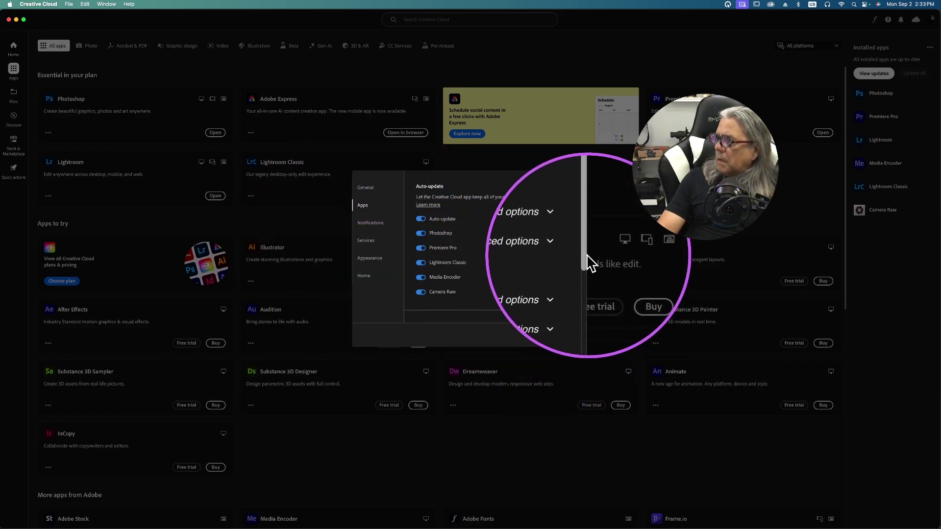
left_click_drag(588, 262, 588, 321)
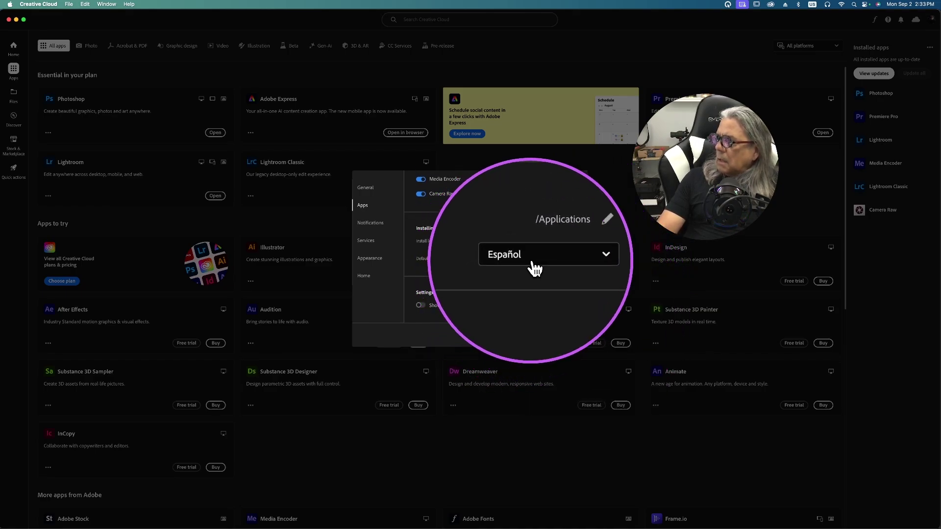
left_click(567, 262)
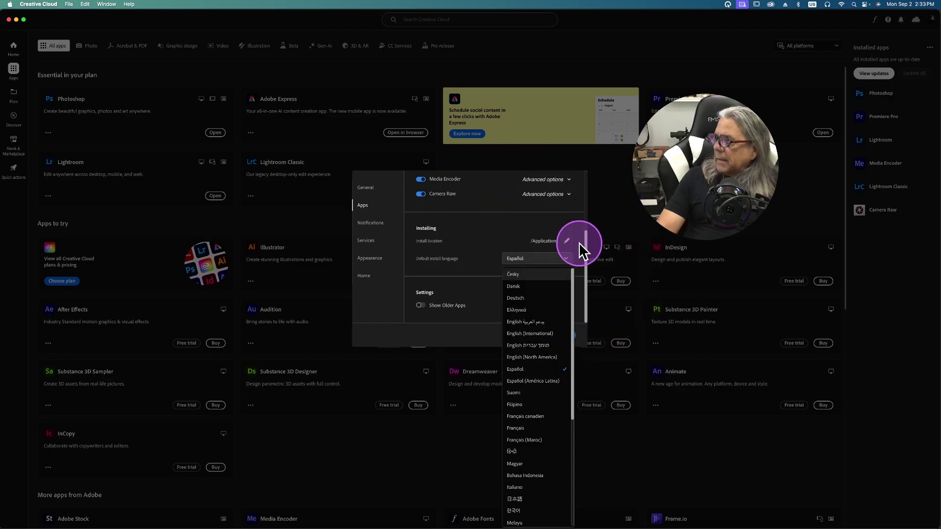
left_click(566, 259)
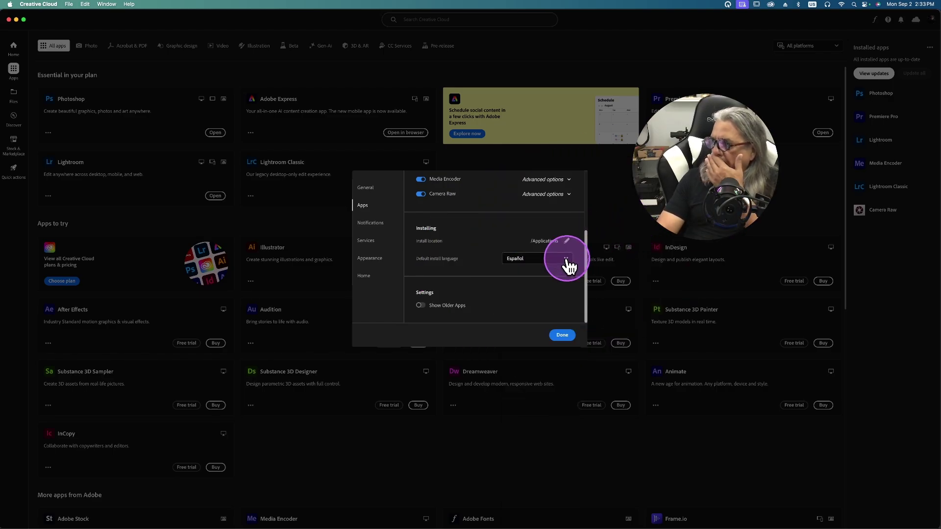
left_click(563, 335)
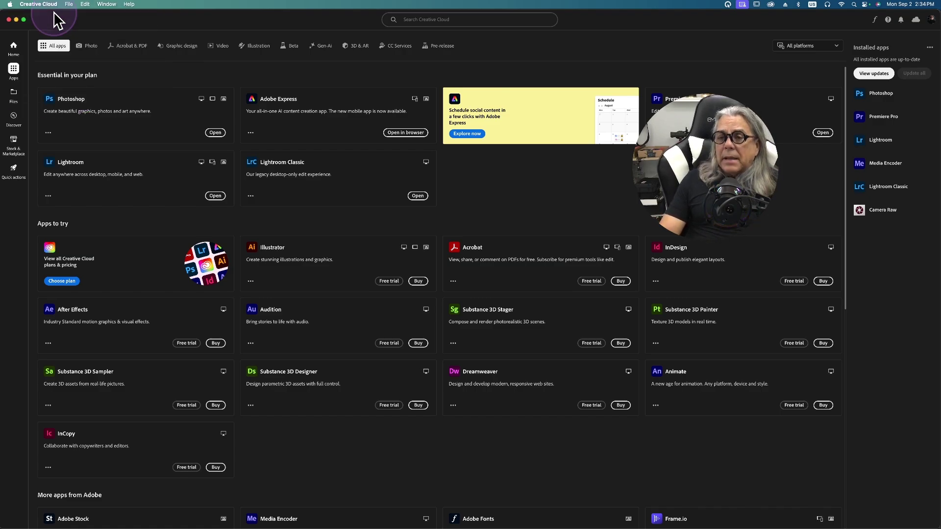
Step: Toggle the emoji character panel open and dismiss it again
key("ctrl+super+space")
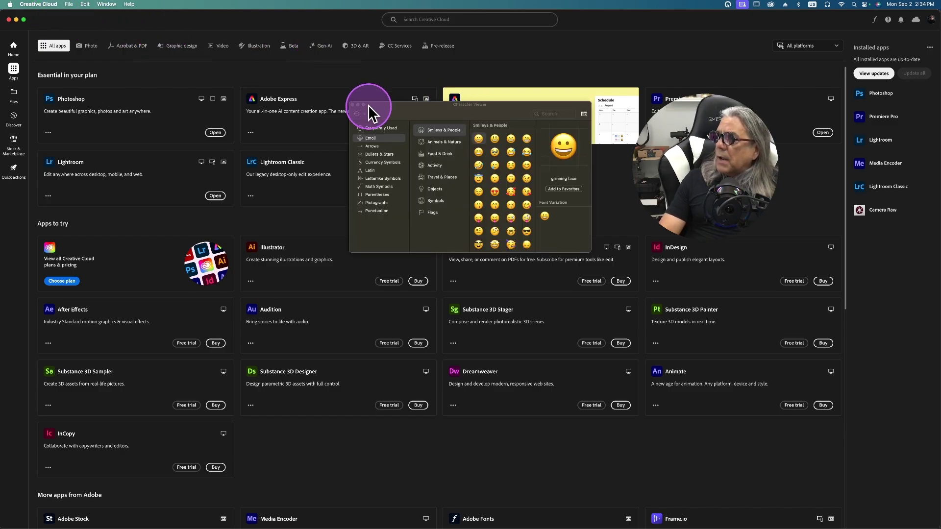
left_click(355, 113)
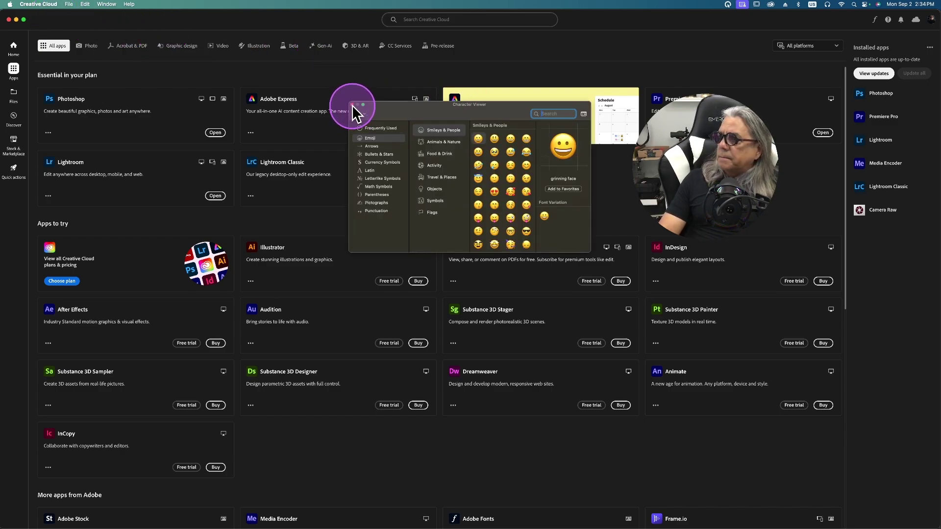
left_click(354, 104)
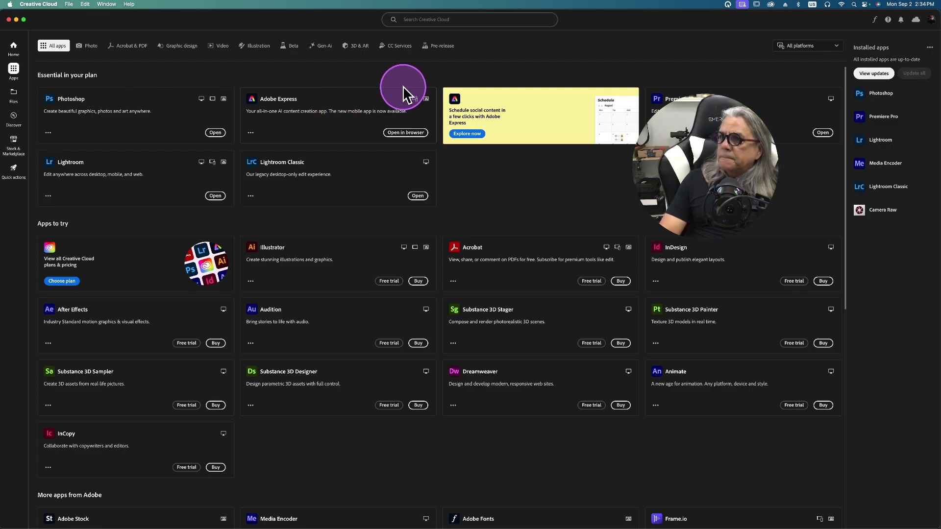
key("ctrl+super+space")
Step: Set Photoshop's Interface UI Language to Español and confirm with OK
left_click(190, 206)
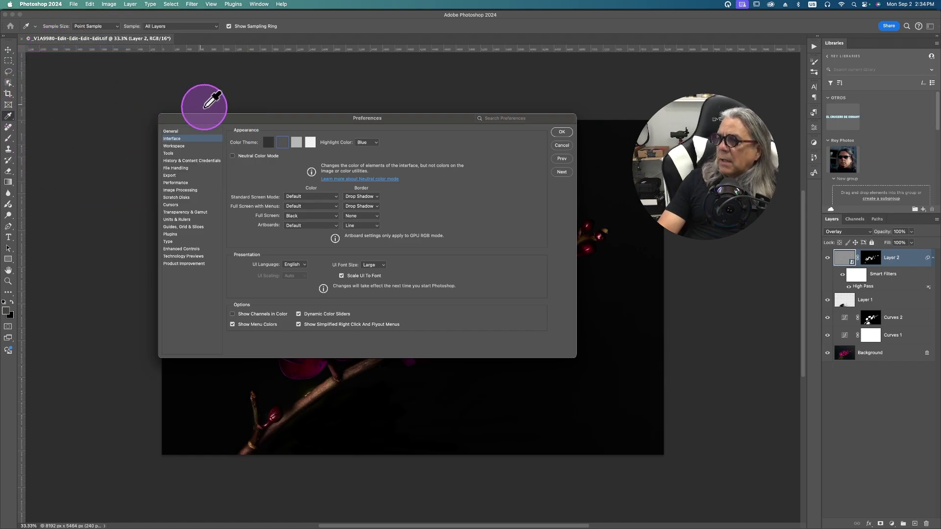
left_click(308, 266)
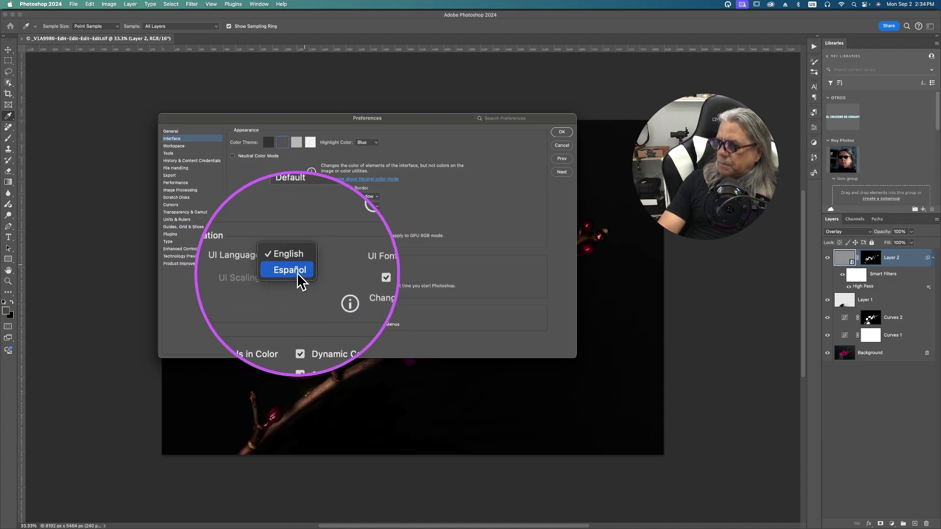
left_click(296, 273)
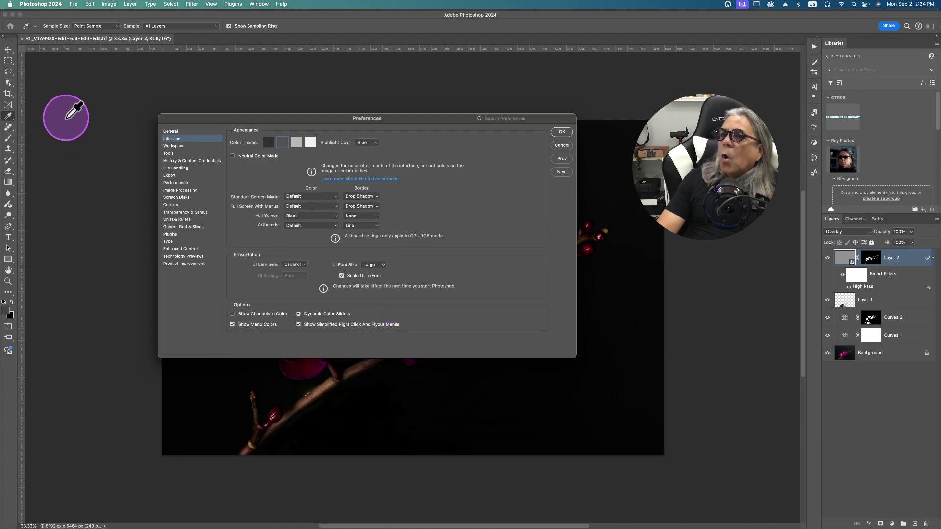
left_click(39, 4)
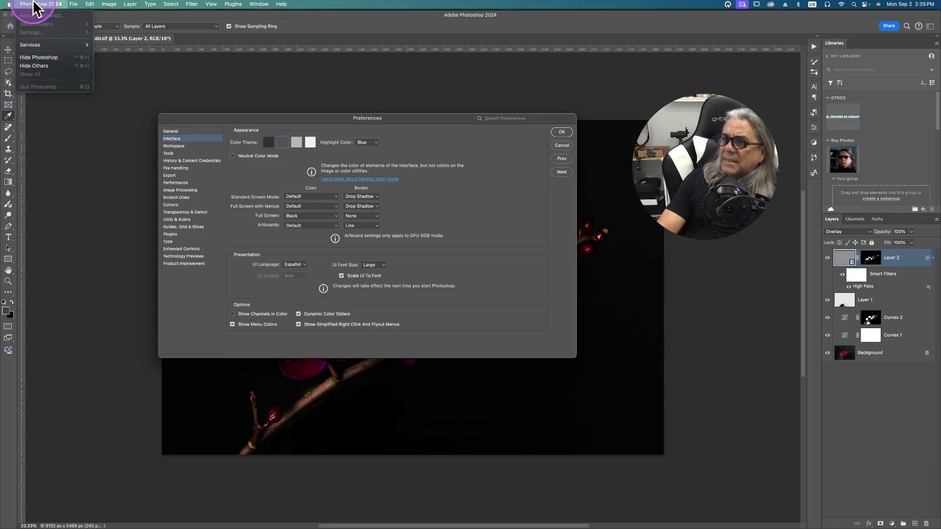
left_click(35, 6)
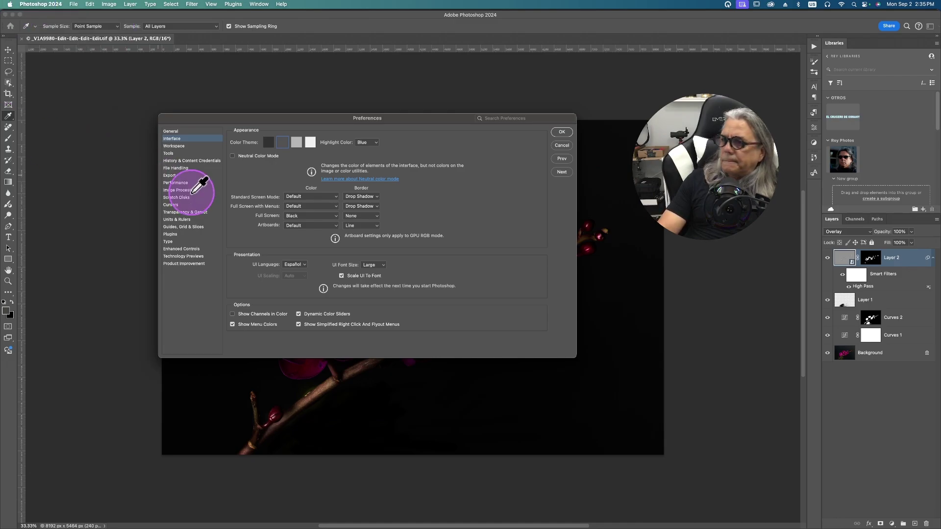
left_click(561, 132)
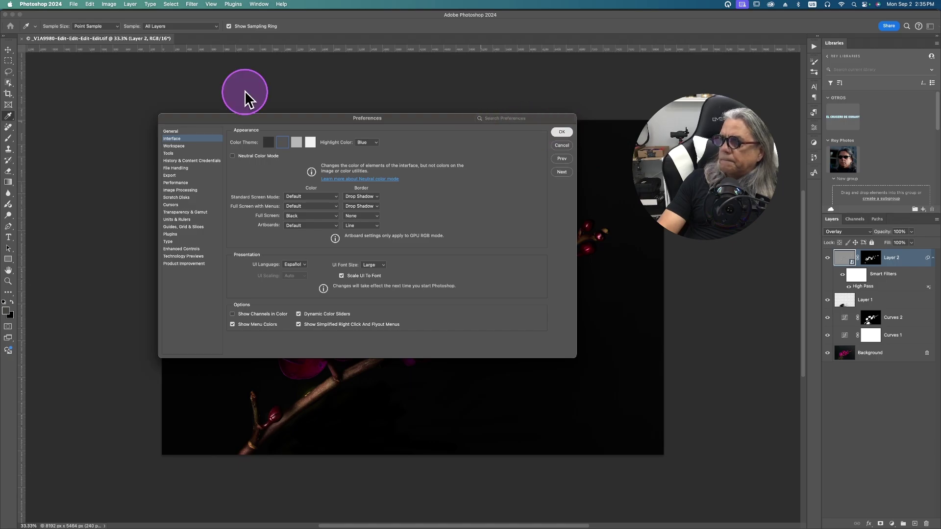
Step: Quit Photoshop 2024 from its application menu so Español takes effect
left_click(41, 5)
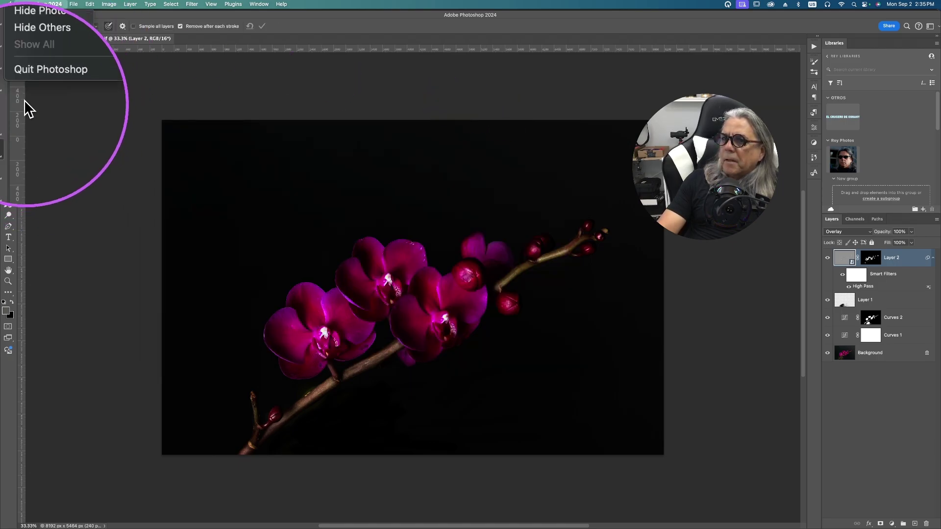
key("Escape")
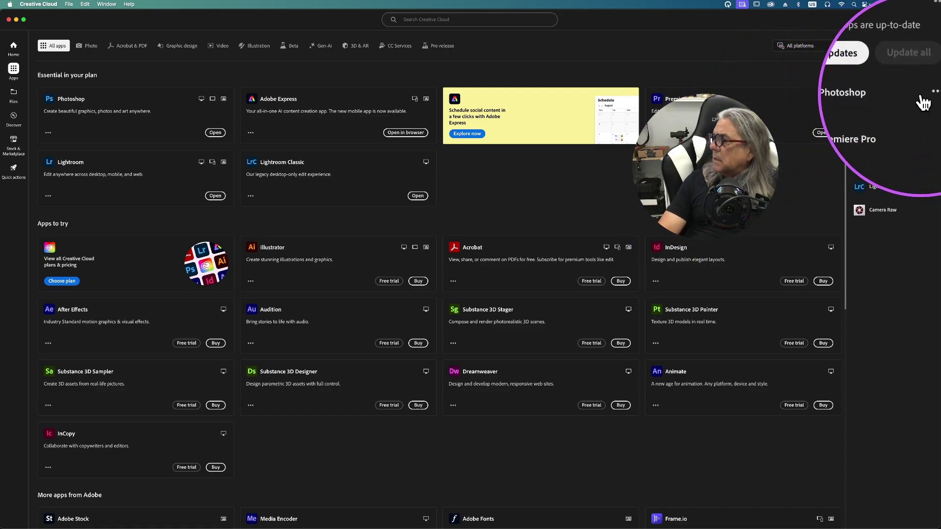
left_click(926, 95)
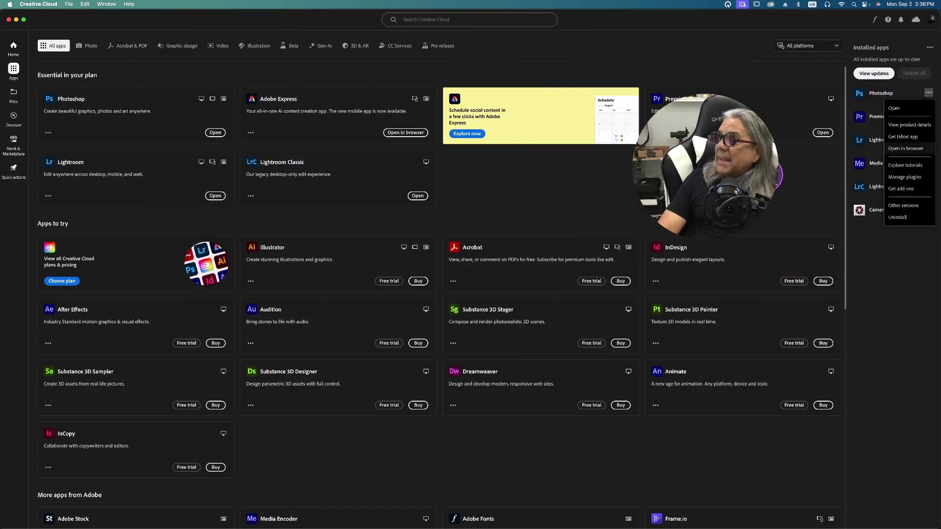
left_click(777, 183)
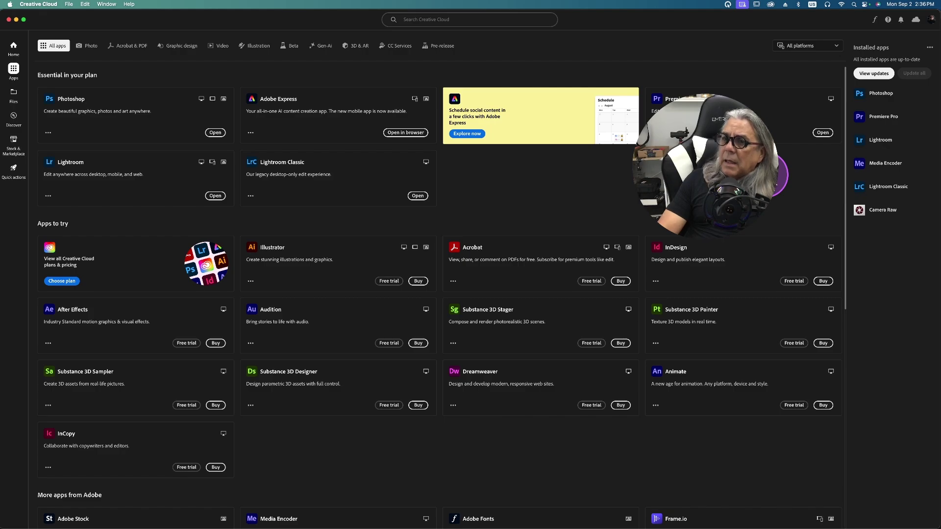